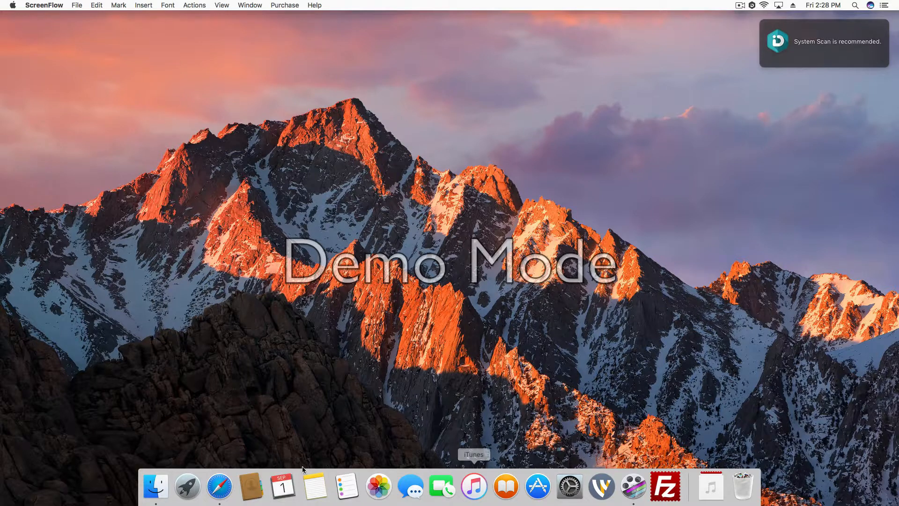
Step: Open filezilla-project.org in Safari and go to the FileZilla Client download for all platforms
{"action": "left_click", "coordinate": [219, 486]}
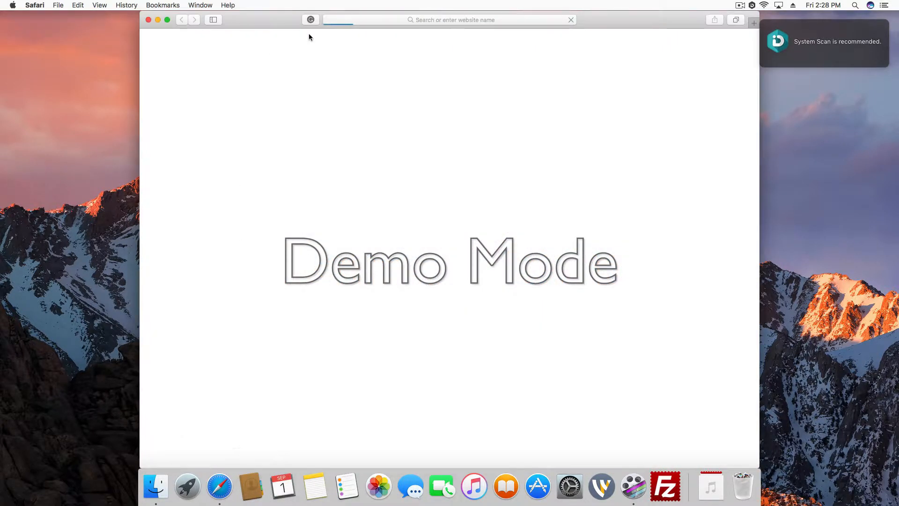
{"action": "left_click", "coordinate": [356, 20]}
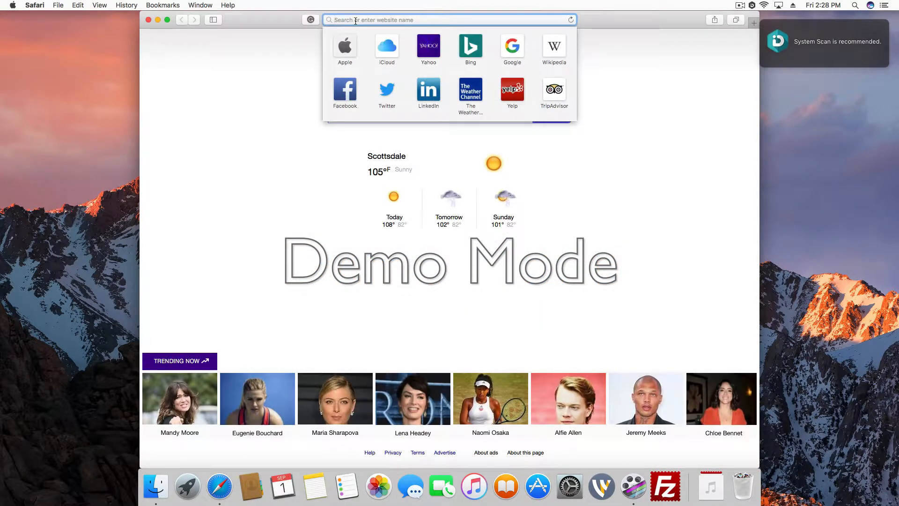
{"action": "type", "text": "filezilla-project.org"}
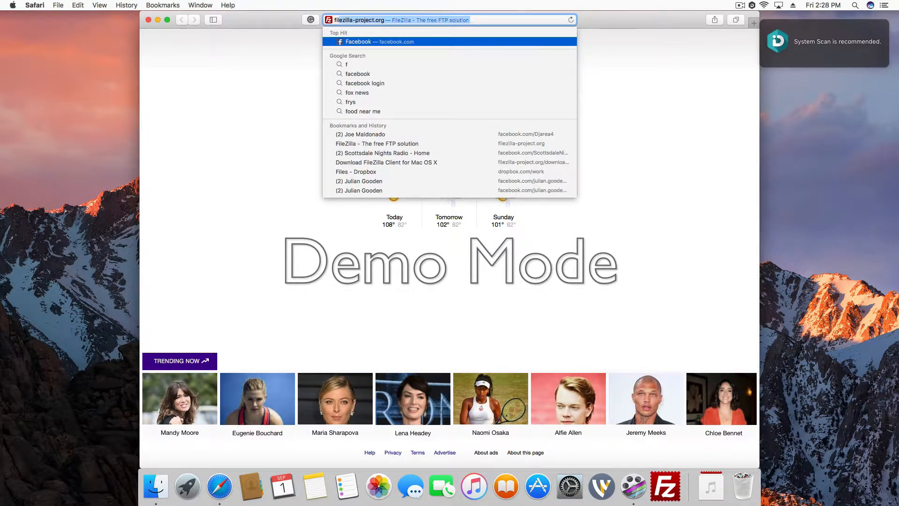
{"action": "key", "text": "Return"}
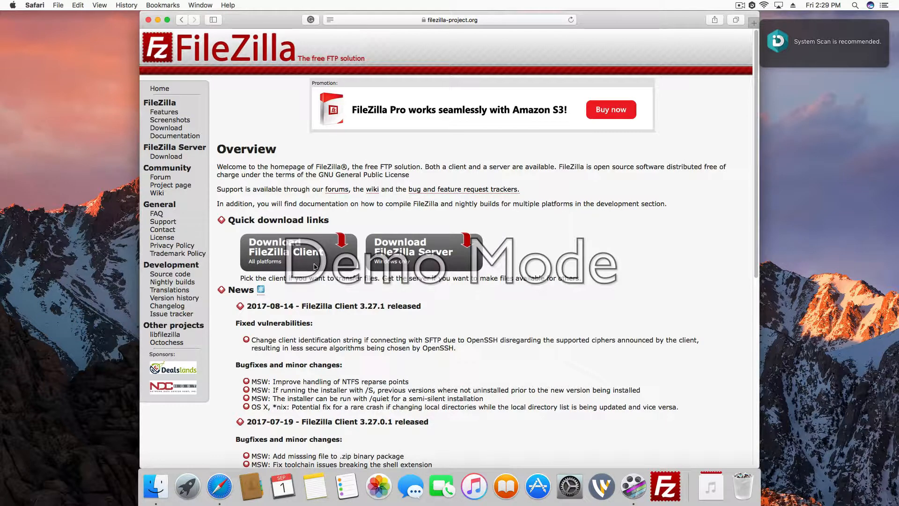
{"action": "left_click", "coordinate": [296, 252]}
Step: Close the browser window, switch to FileZilla, check the saved New site's advanced settings in the Site Manager and connect to it
{"action": "left_click", "coordinate": [147, 20]}
{"action": "left_click", "coordinate": [667, 495]}
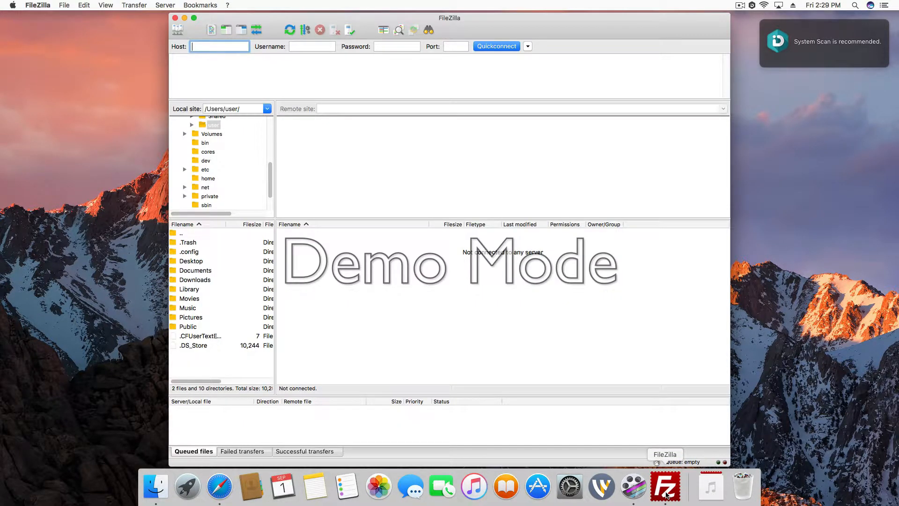
{"action": "left_click", "coordinate": [177, 30]}
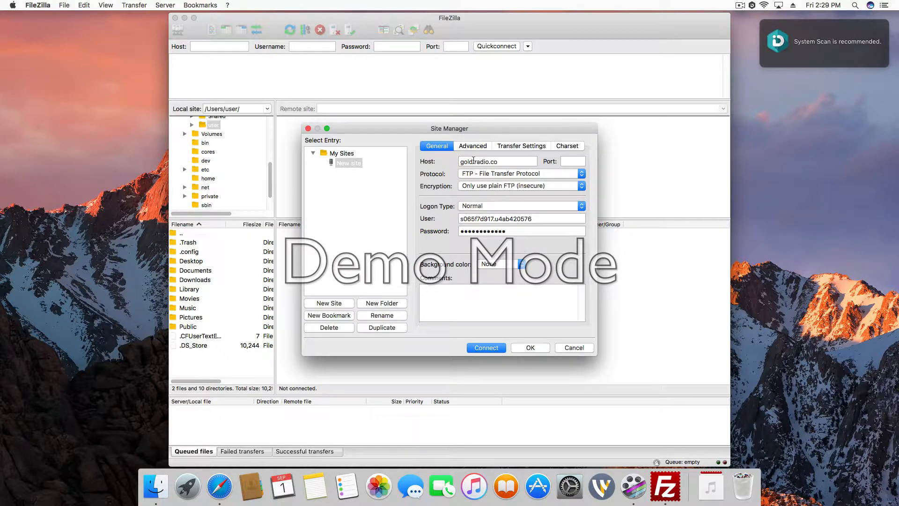
{"action": "left_click", "coordinate": [468, 146]}
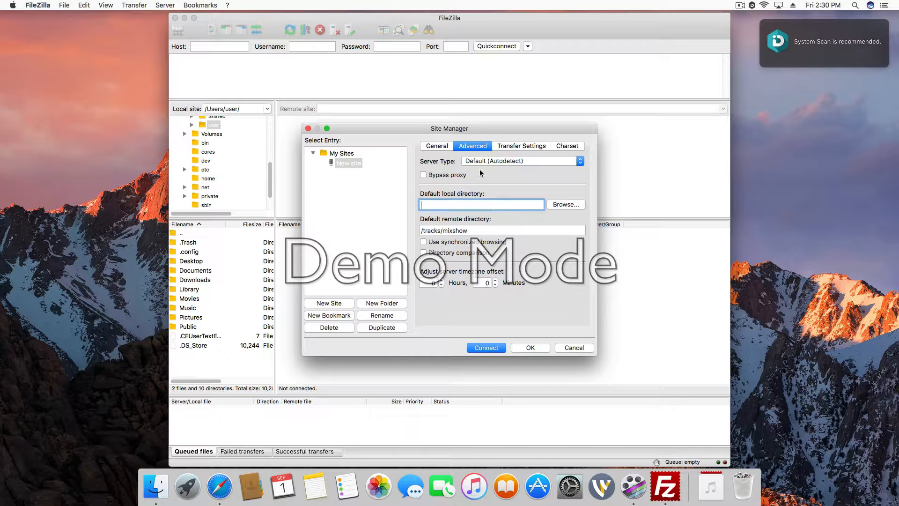
{"action": "left_click", "coordinate": [486, 348]}
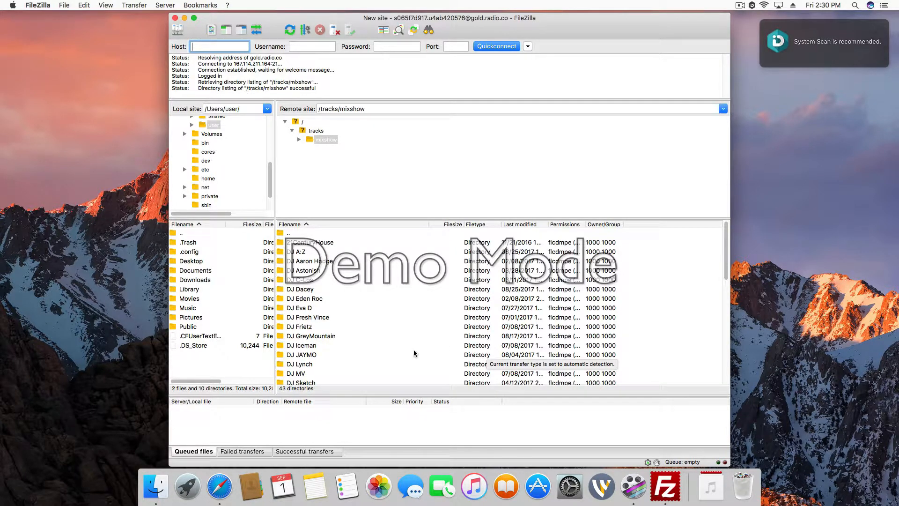
Step: Browse the remote /tracks/mixshow directory and open the DJ A:Z folder
{"action": "scroll", "coordinate": [341, 363], "scroll_direction": "down", "scroll_amount": 10}
{"action": "scroll", "coordinate": [356, 318], "scroll_direction": "up", "scroll_amount": 10}
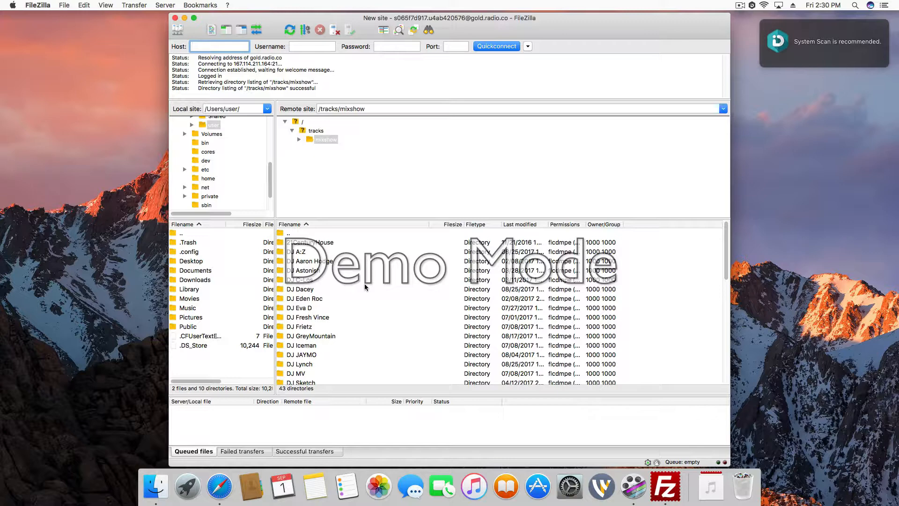
{"action": "double_click", "coordinate": [300, 252]}
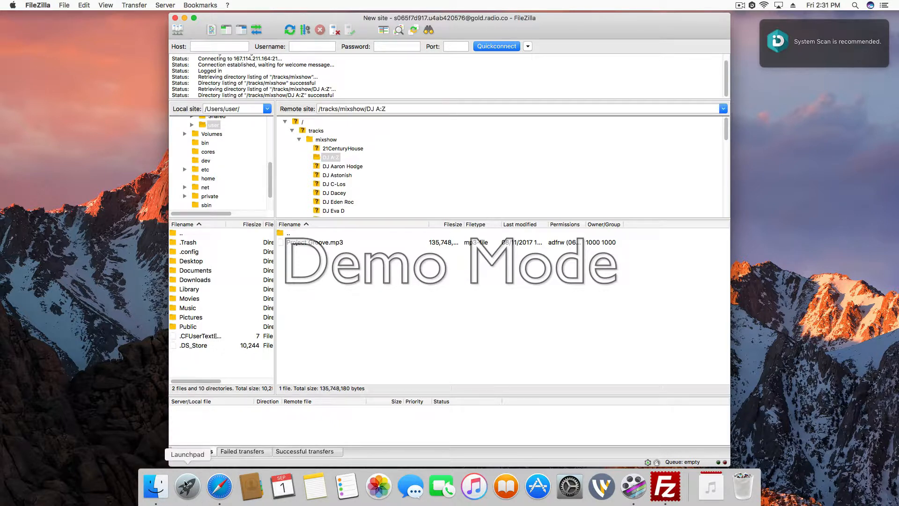
Step: Switch to Finder, show the Downloads folder, and place its window beside FileZilla so the remote file list stays visible
{"action": "left_click", "coordinate": [156, 485]}
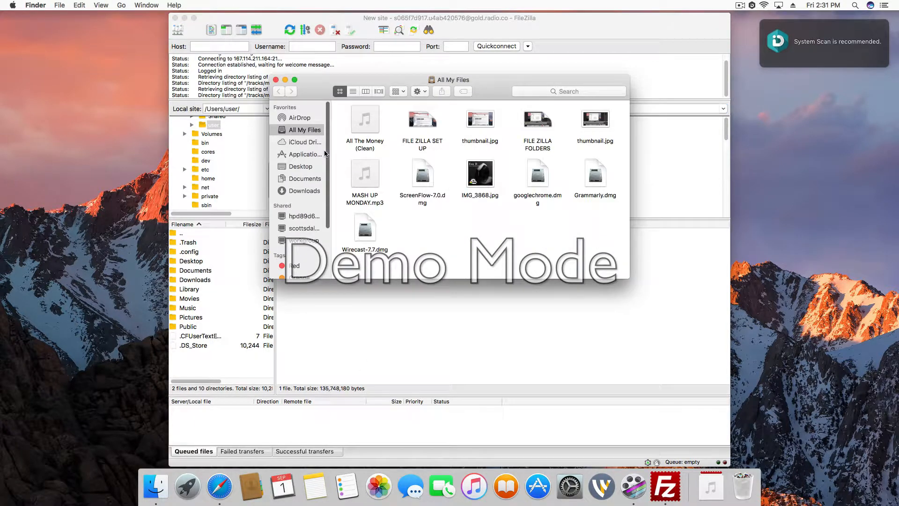
{"action": "left_click", "coordinate": [301, 191]}
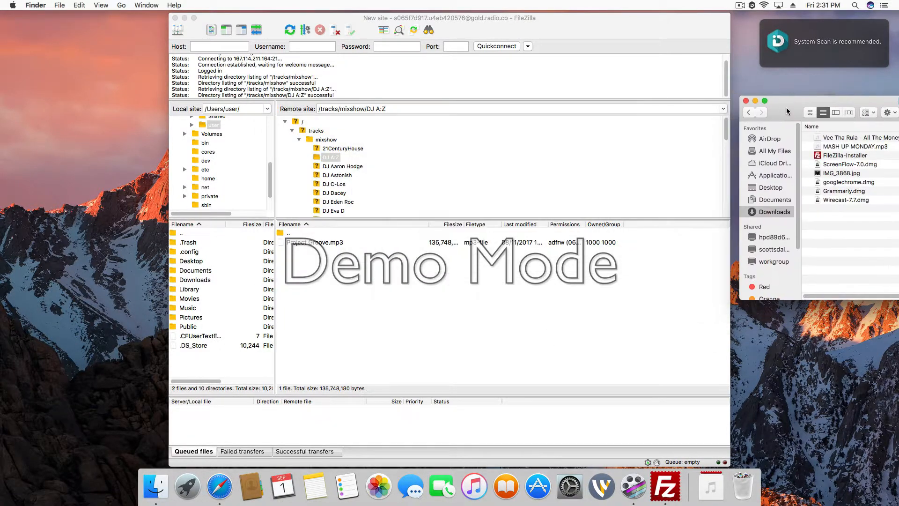
{"action": "left_click_drag", "start_coordinate": [315, 87], "coordinate": [779, 91]}
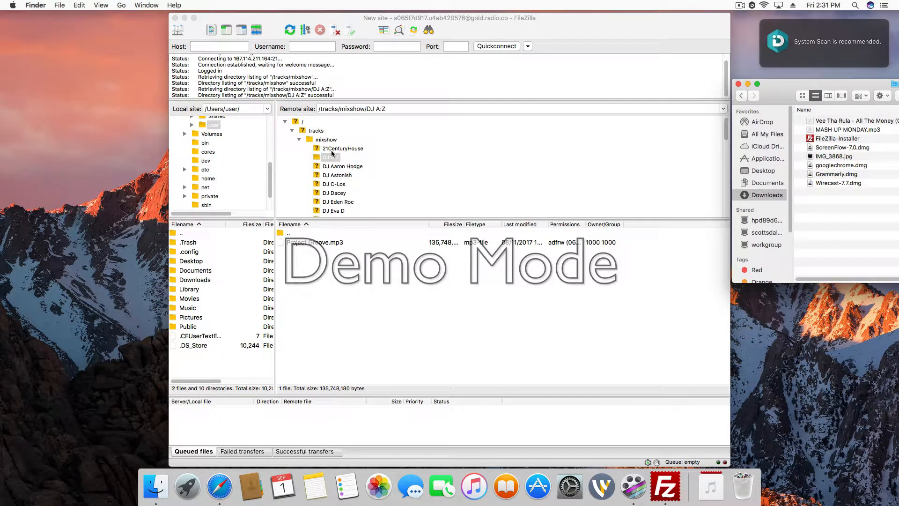
{"action": "left_click", "coordinate": [320, 160]}
{"action": "left_click", "coordinate": [396, 108]}
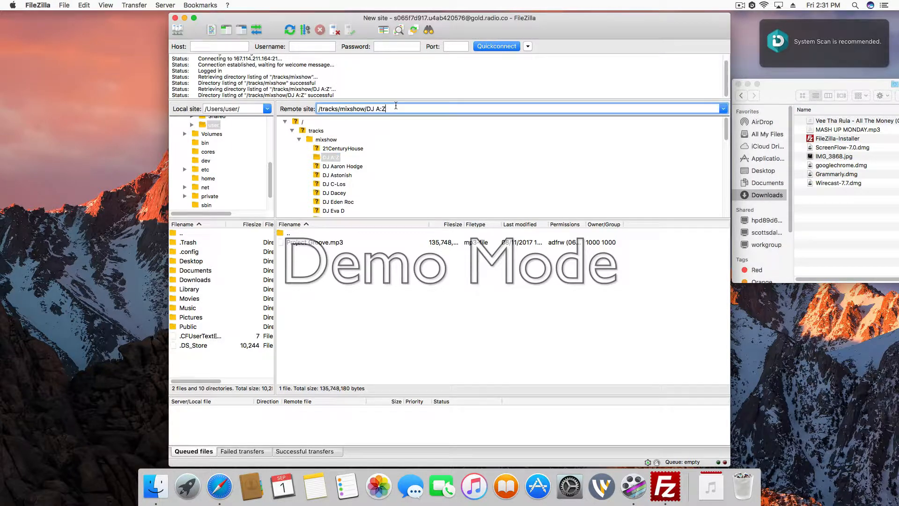
{"action": "key", "text": "BackSpace"}
{"action": "key", "text": "BackSpace"}
{"action": "key", "text": "BackSpace"}
{"action": "key", "text": "BackSpace"}
{"action": "key", "text": "BackSpace"}
{"action": "key", "text": "BackSpace"}
Step: Open the DJ folder directly above DJ MV in the remote /tracks/mixshow directory tree
{"action": "scroll", "coordinate": [364, 188], "scroll_direction": "down", "scroll_amount": 5}
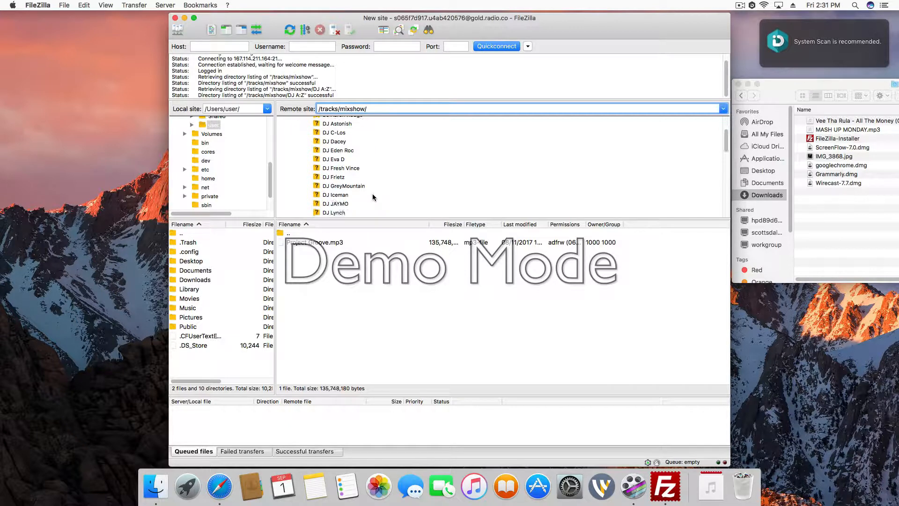
{"action": "left_click", "coordinate": [342, 212]}
{"action": "left_click", "coordinate": [339, 202]}
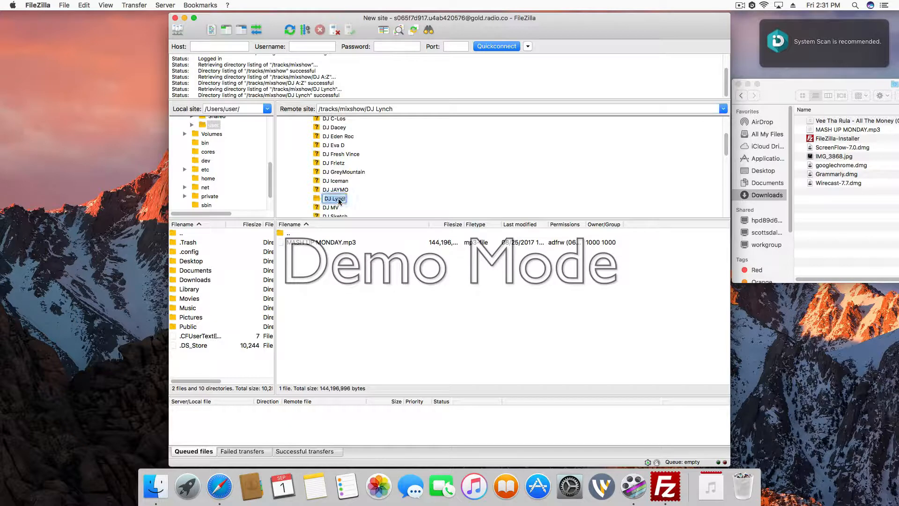
{"action": "left_click", "coordinate": [395, 204]}
Step: Try to upload MASH UP MONDAY.mp3 from Downloads into the open remote folder, then cancel overwriting the existing file
{"action": "left_click", "coordinate": [848, 130]}
{"action": "left_click", "coordinate": [848, 130]}
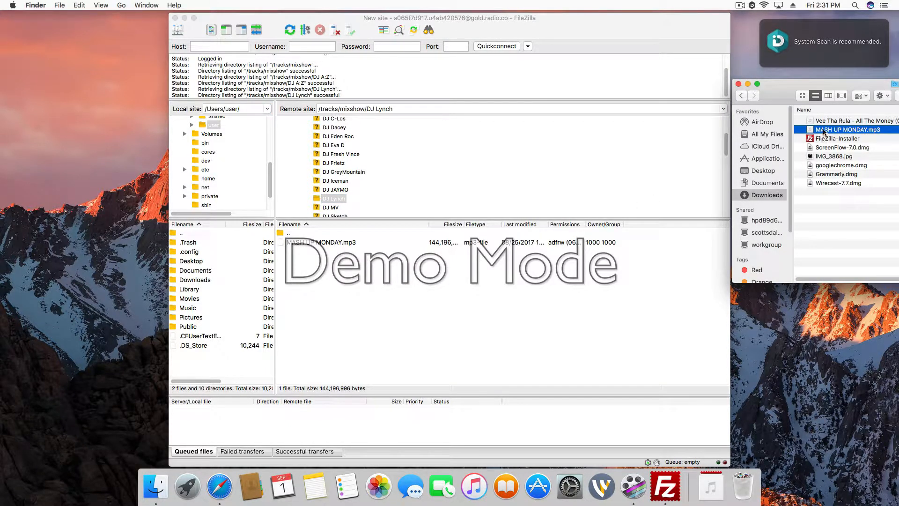
{"action": "left_click_drag", "start_coordinate": [823, 132], "coordinate": [419, 251]}
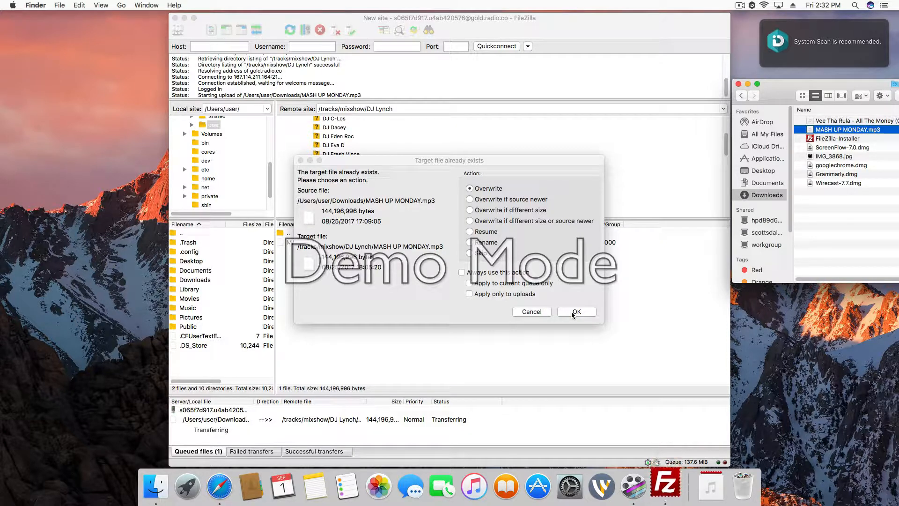
{"action": "left_click", "coordinate": [538, 312]}
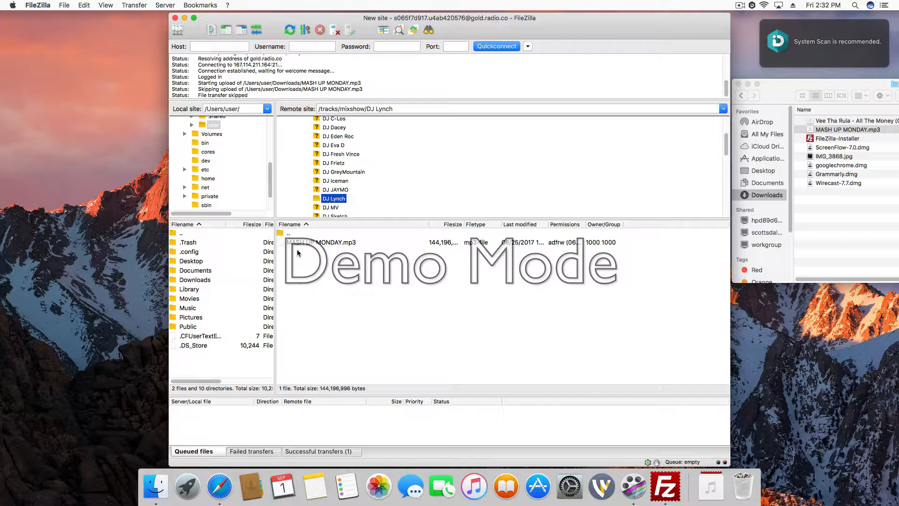
Step: Move the Finder Downloads window over FileZilla and close it
{"action": "left_click_drag", "start_coordinate": [771, 85], "coordinate": [412, 37]}
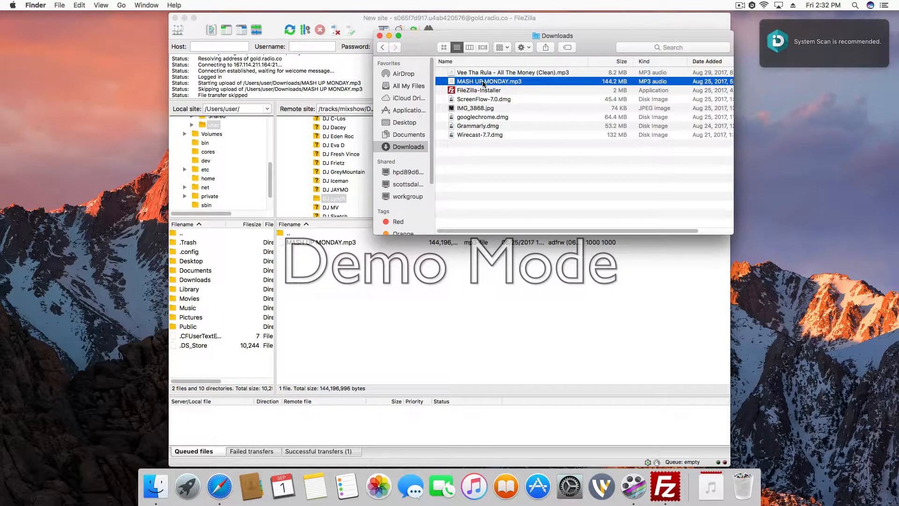
{"action": "left_click", "coordinate": [380, 36]}
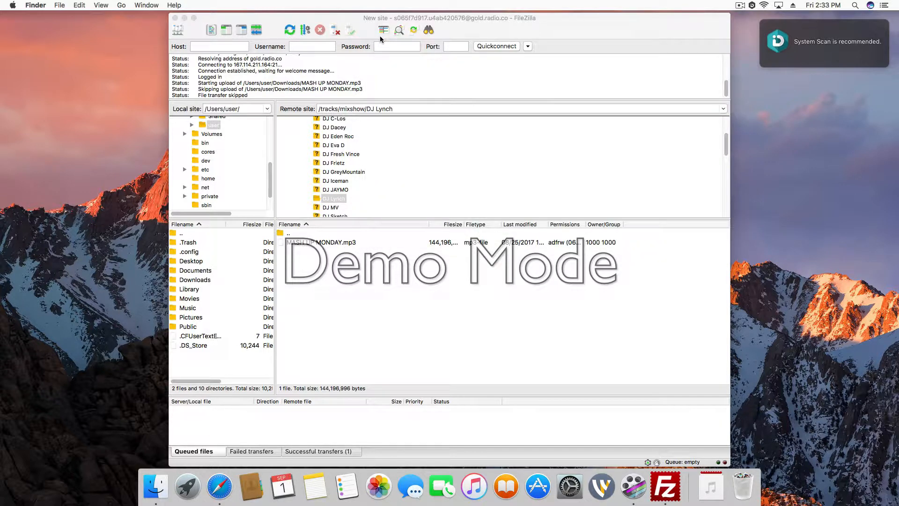